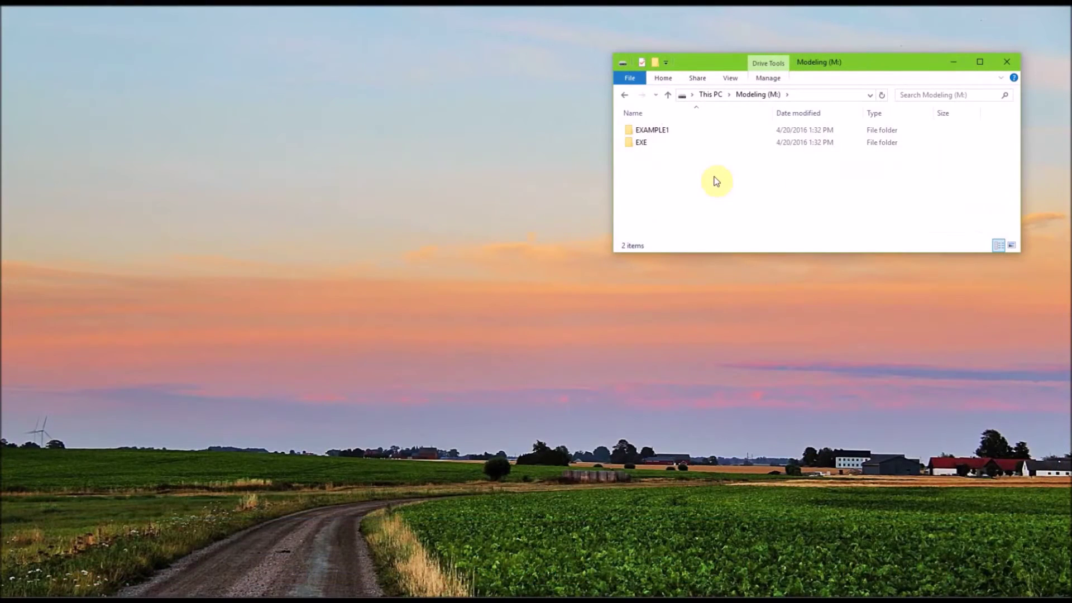
Open EX1_AERPLOT.INP from the EXAMPLE1\AERPLOT folder in Notepad using Edit.
double_click(673, 132)
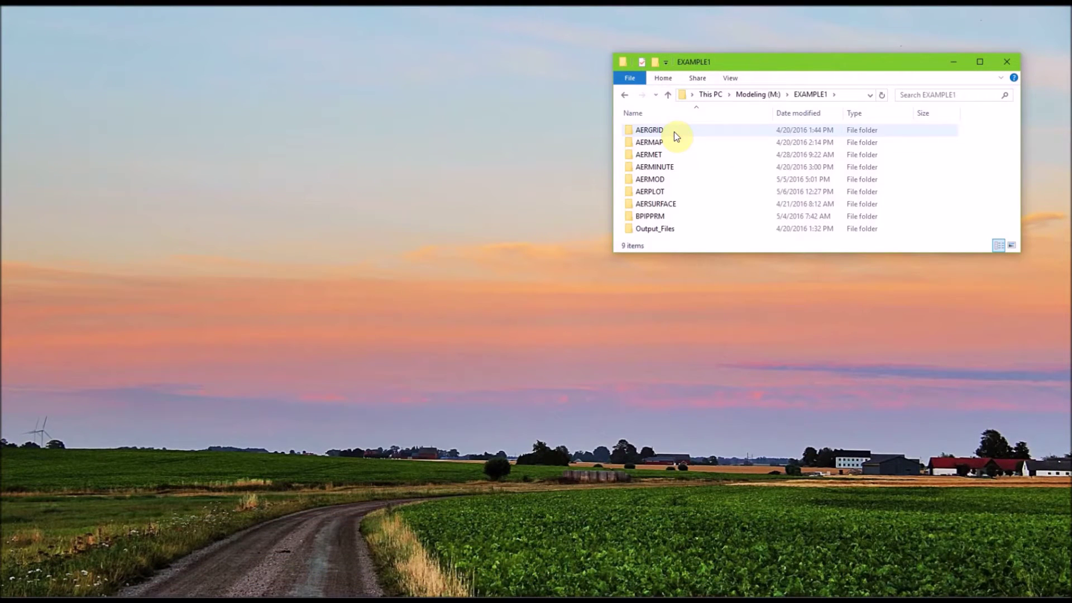
double_click(683, 191)
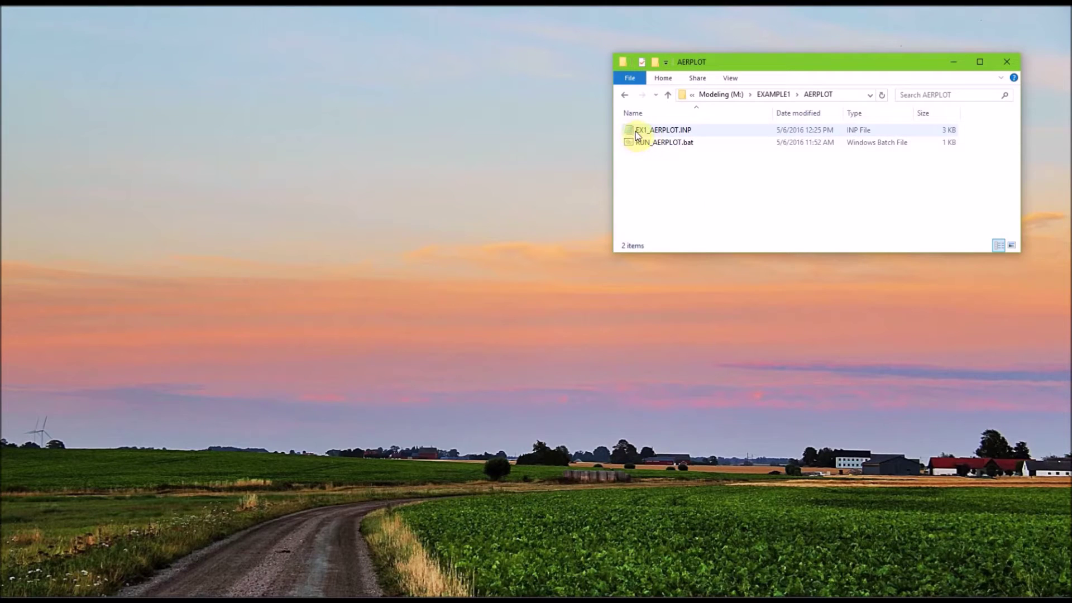
right_click(692, 130)
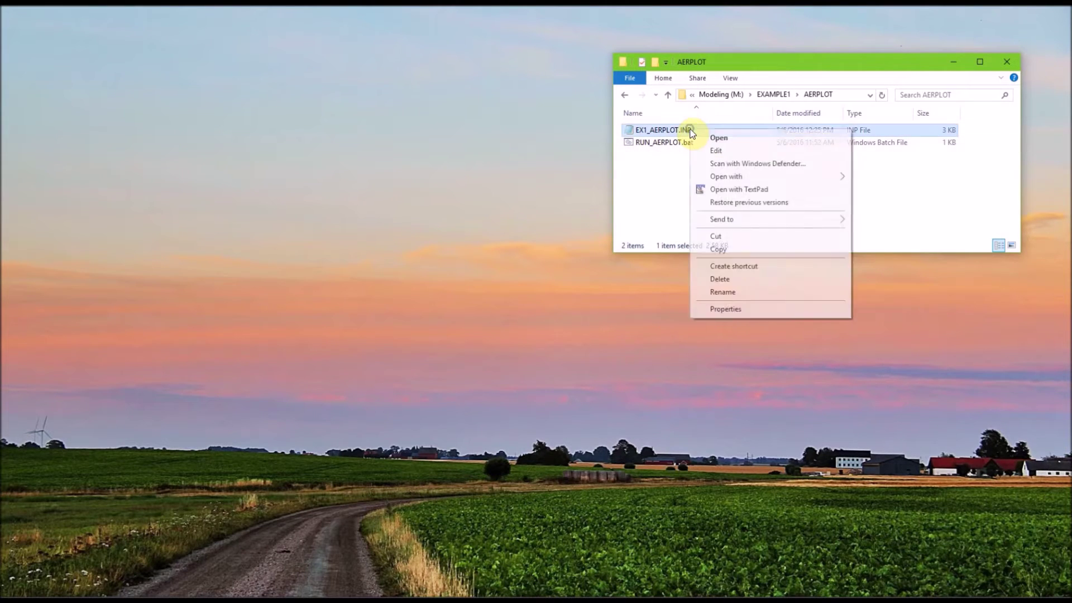
left_click(706, 150)
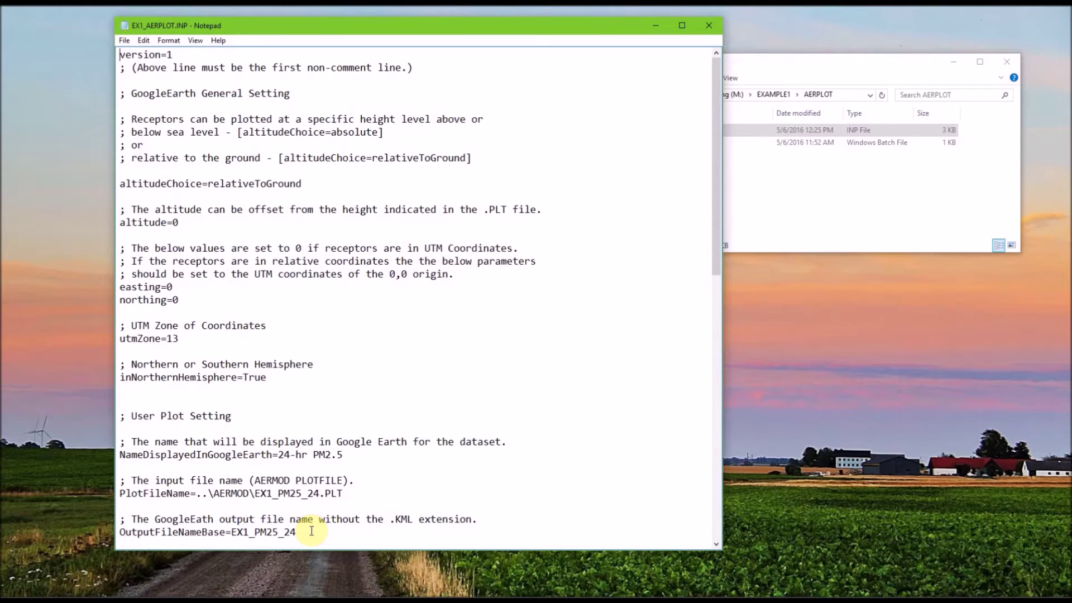
scroll(312, 531, "down", 5)
scroll(311, 531, "down", 5)
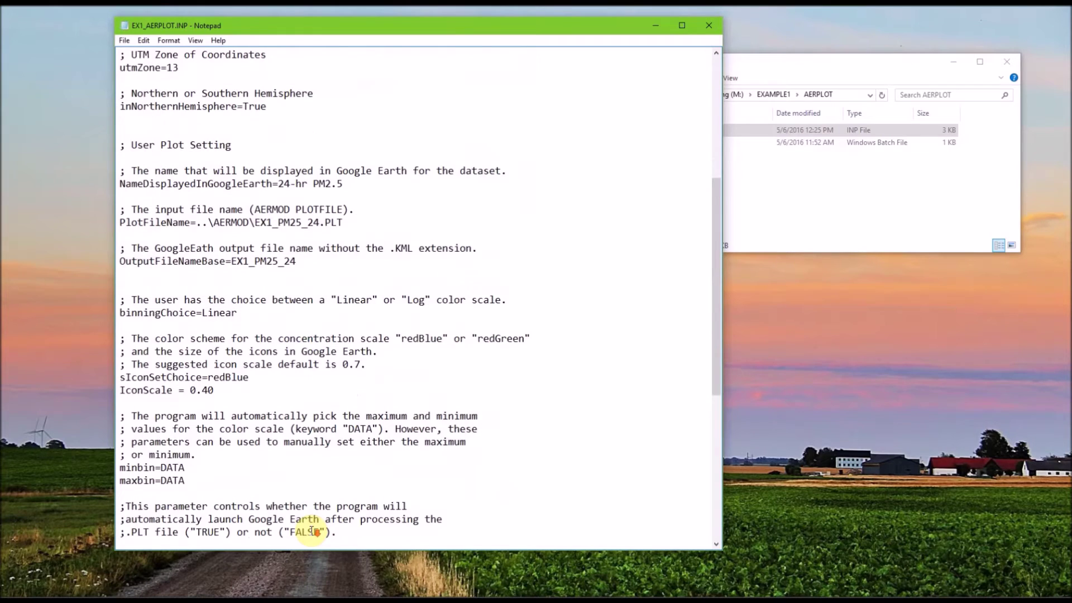
scroll(312, 531, "down", 3)
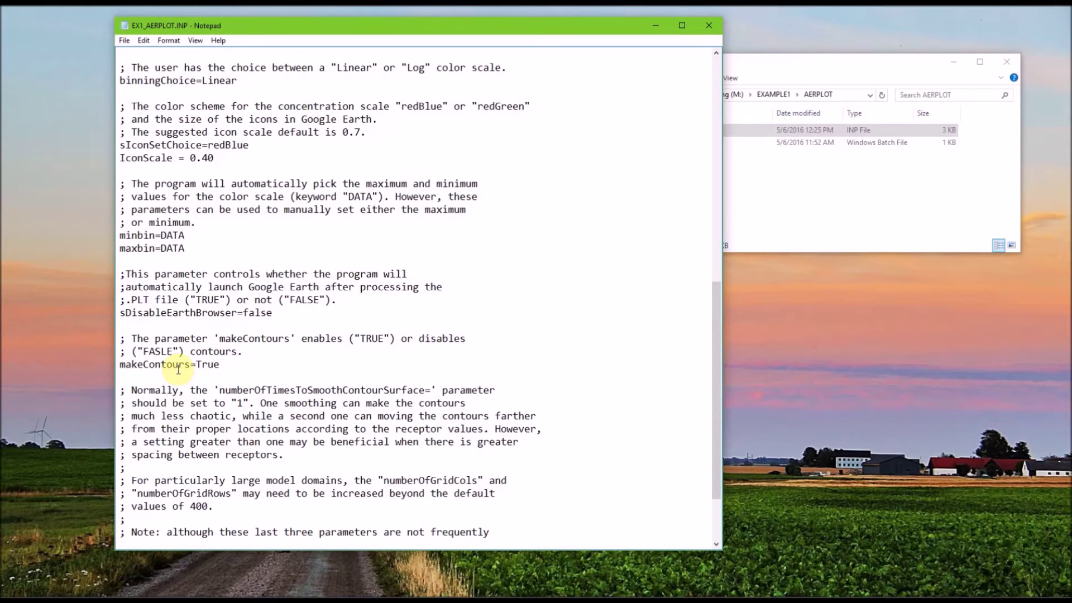
Scroll to the end of the input file and point to the numberOfTimesToSmoothContourSurface setting.
scroll(179, 369, "down", 3)
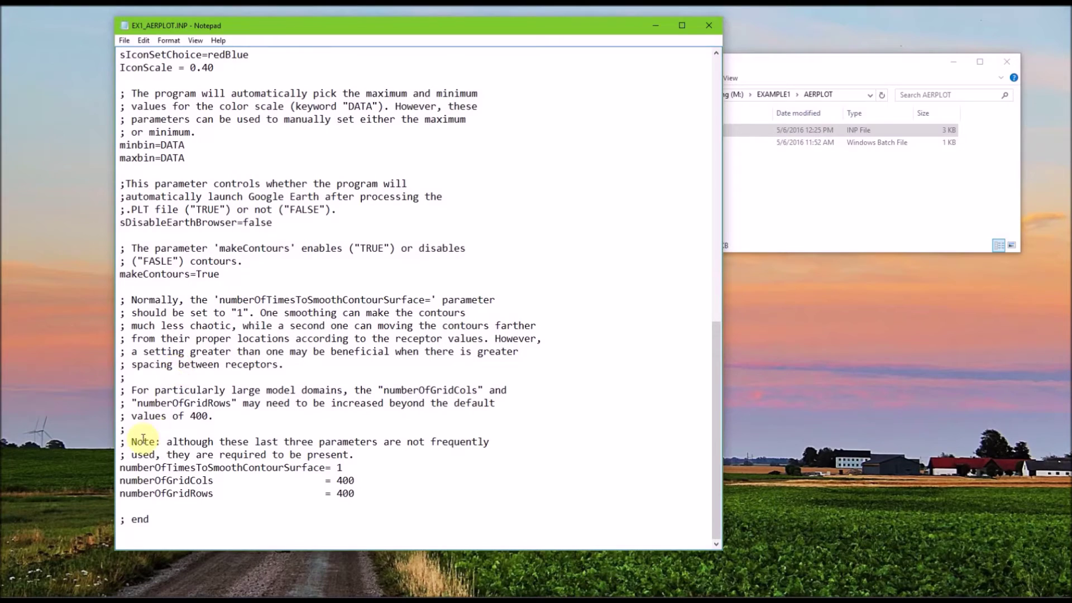
left_click(327, 468)
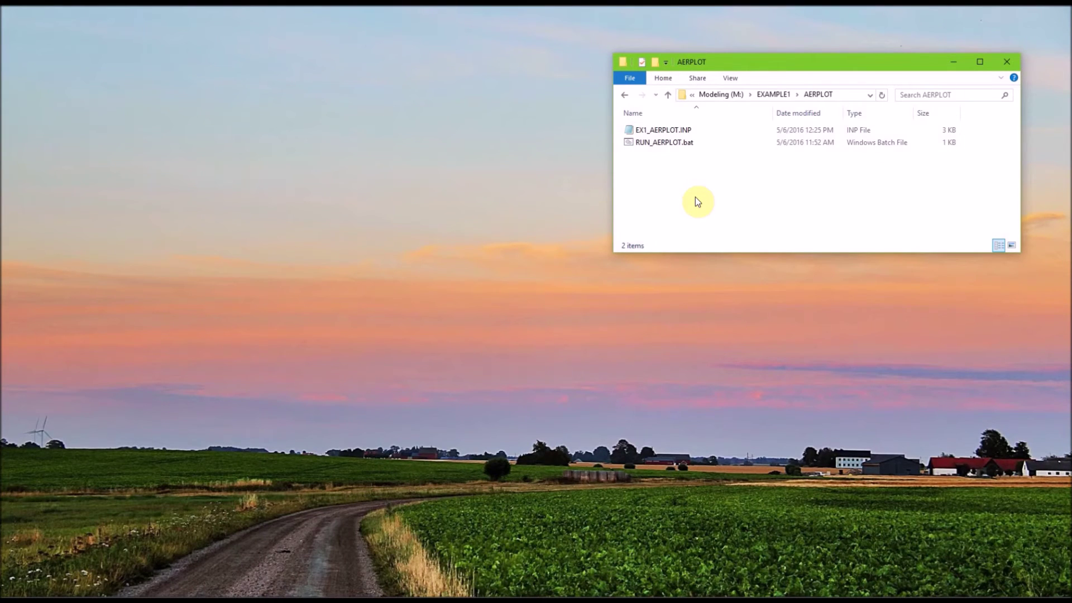
Open a command prompt in the AERPLOT folder and move its window lower.
left_click(632, 81)
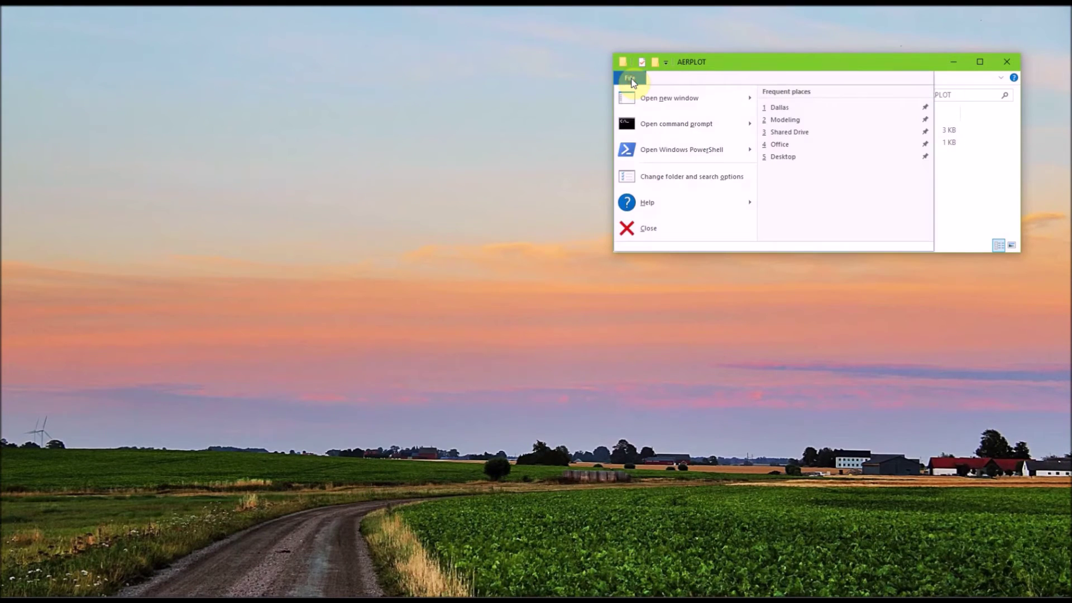
left_click(673, 124)
left_click_drag(375, 24, 436, 244)
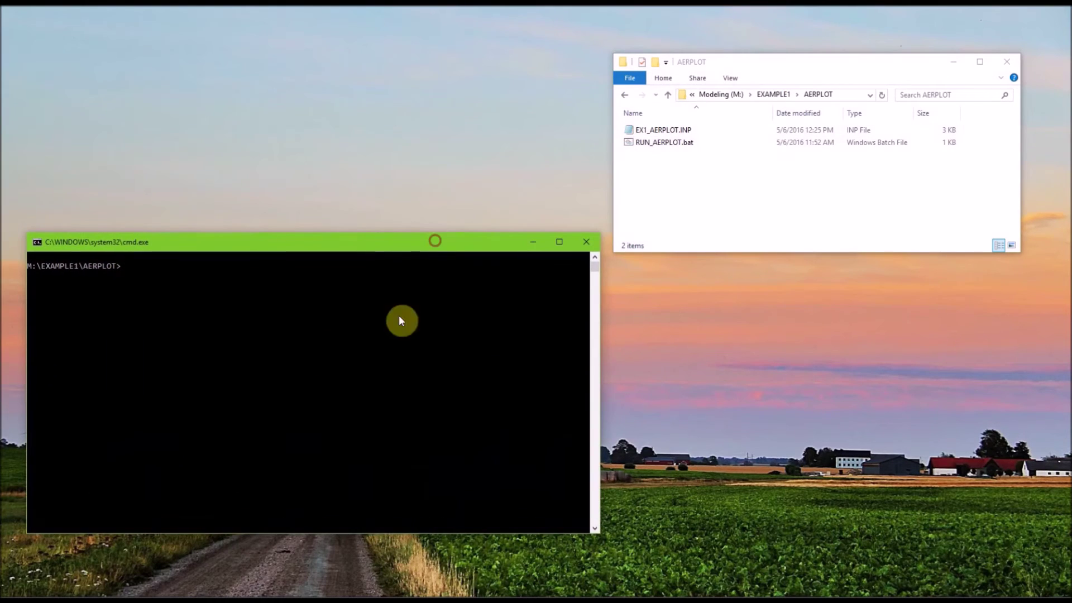
Copy EX1_AERPLOT.INP to AERPLOT.INP and enter the ..\..\EXE\AERPLOT_V13329\aerplot_13329.exe path.
type("copy")
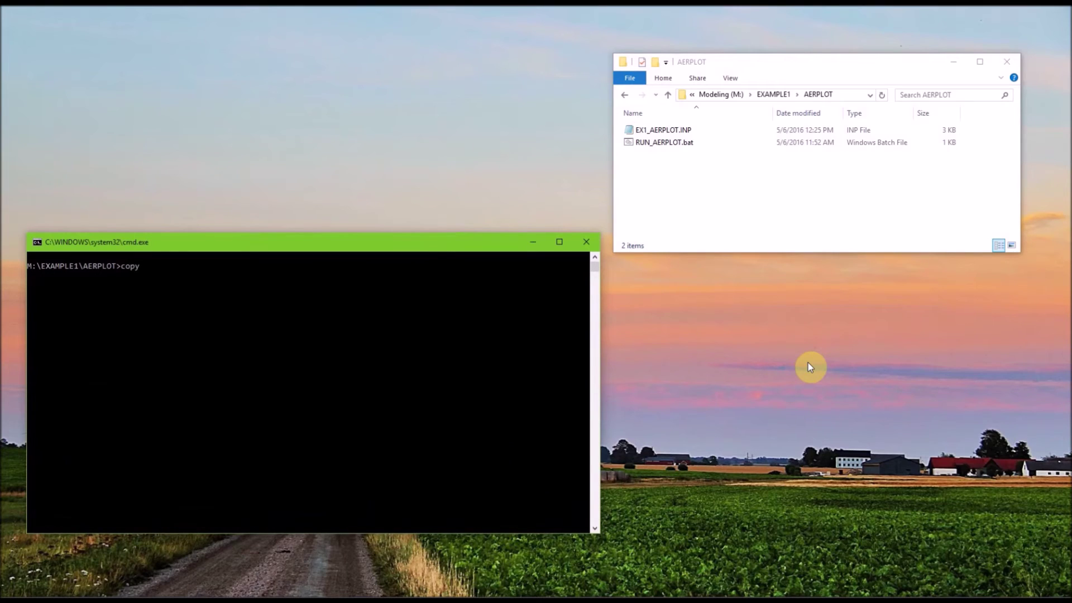
type(" EX1_AERPLOT.INP AERPLOT.INP")
key("Return")
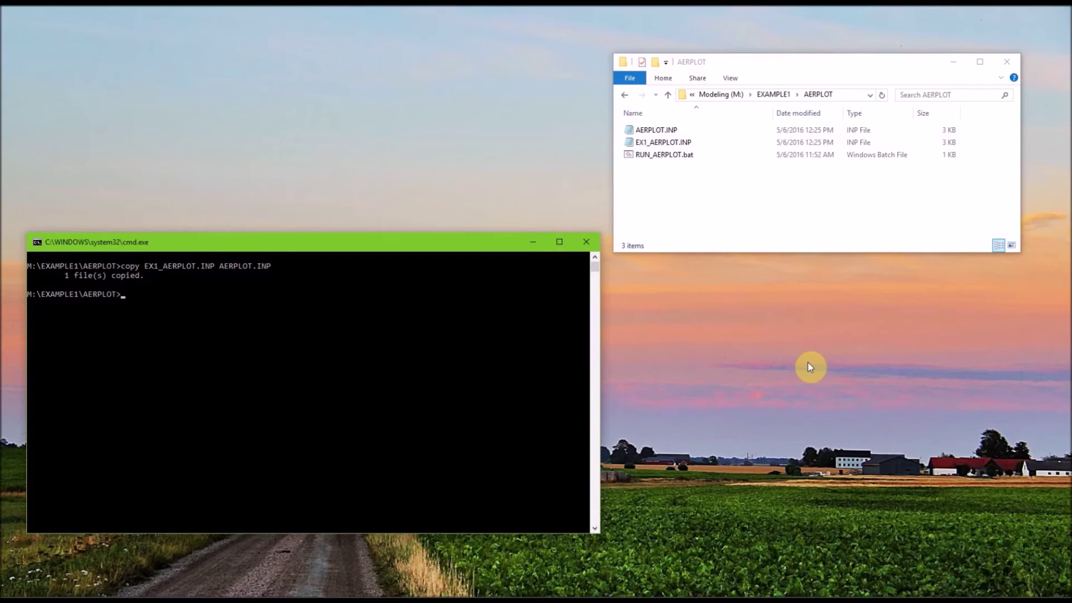
type("..\\..\\EXE\\AERPLOT_V13329\\aerplot_13329.exe")
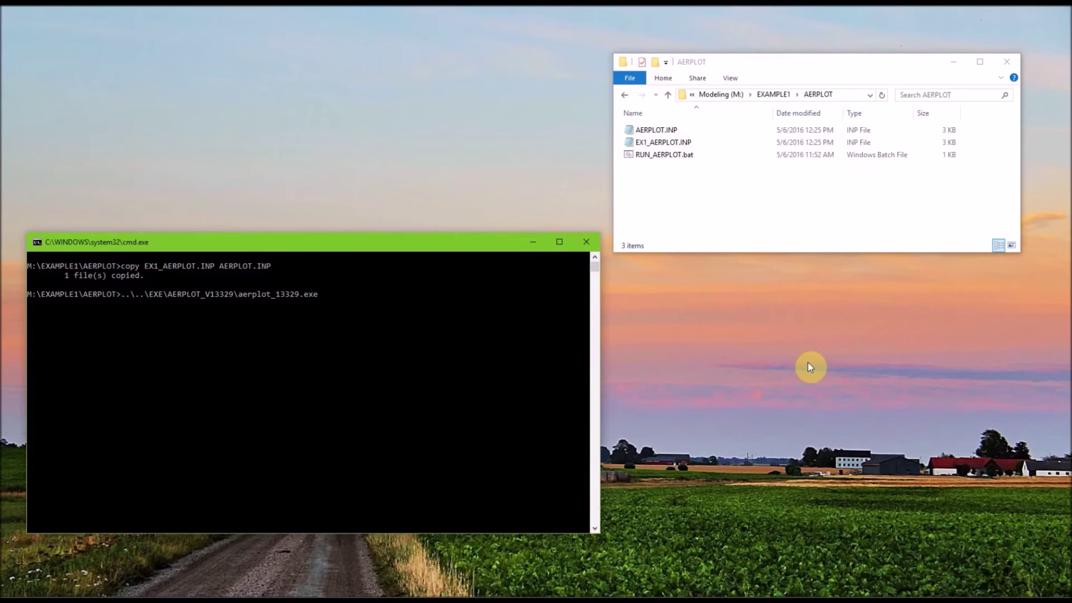
Run aerplot_13329.exe so the 24-hr PM2.5 KMZ opens in Google Earth Pro.
key("Return")
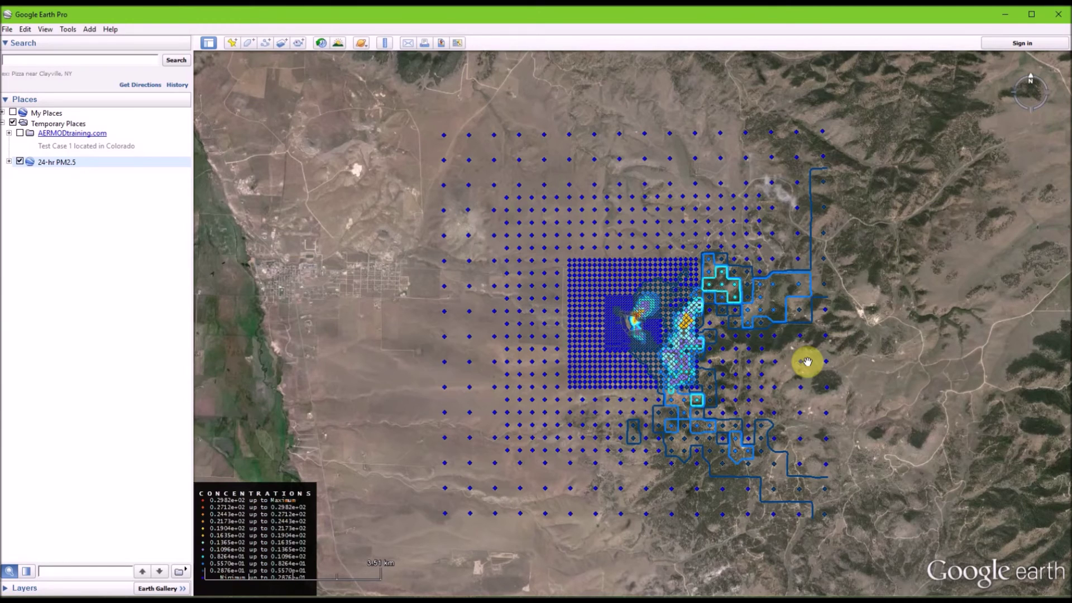
View receptor point 1375's concentration (0.26761), close its balloon, and zoom toward the plume.
left_click(470, 188)
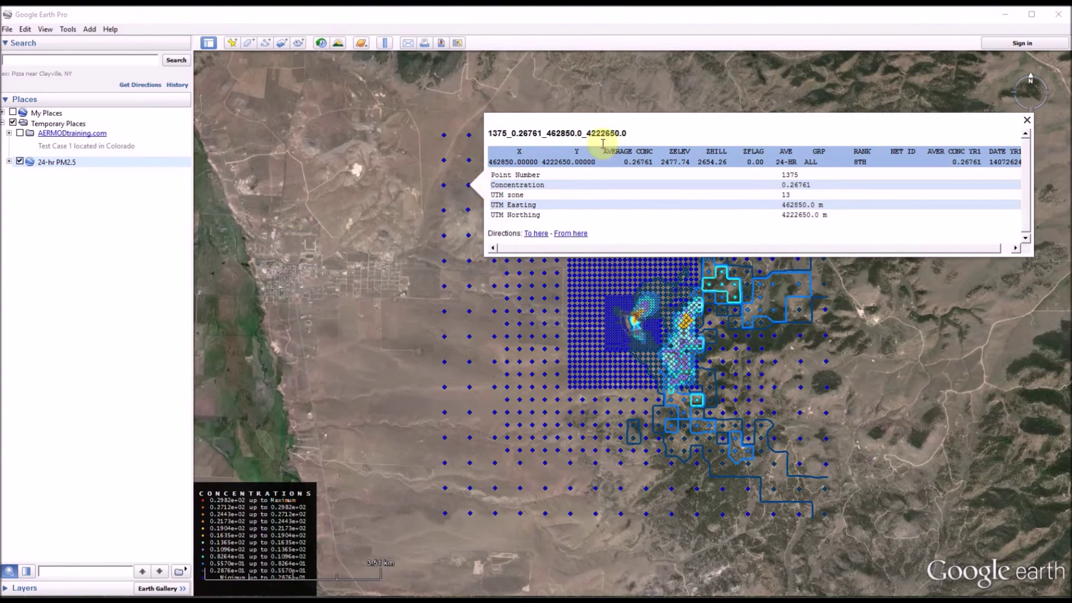
left_click(1027, 119)
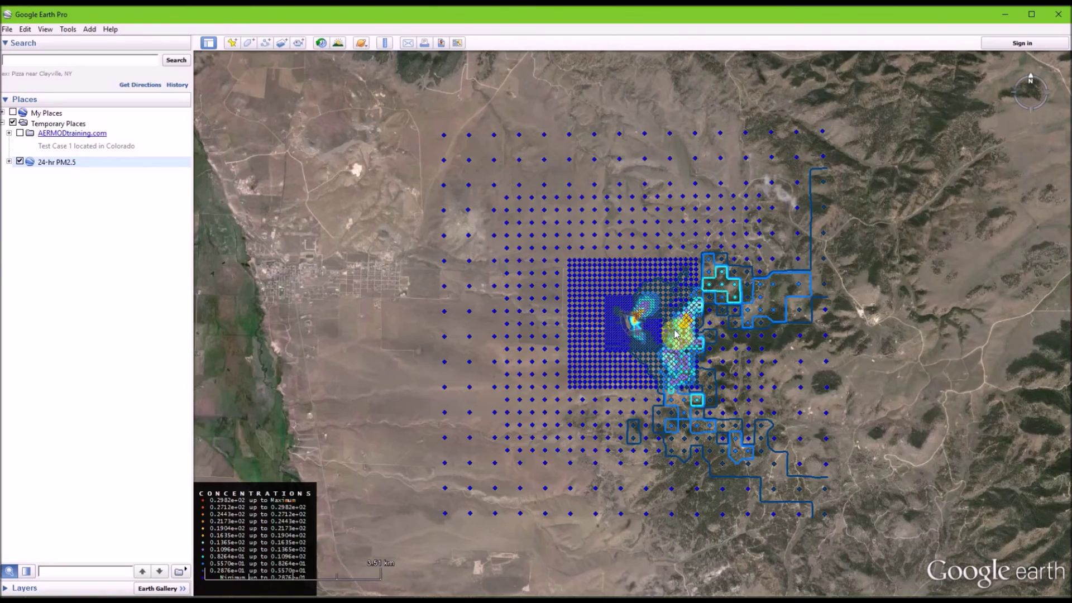
scroll(663, 330, "up", 5)
scroll(663, 330, "up", 3)
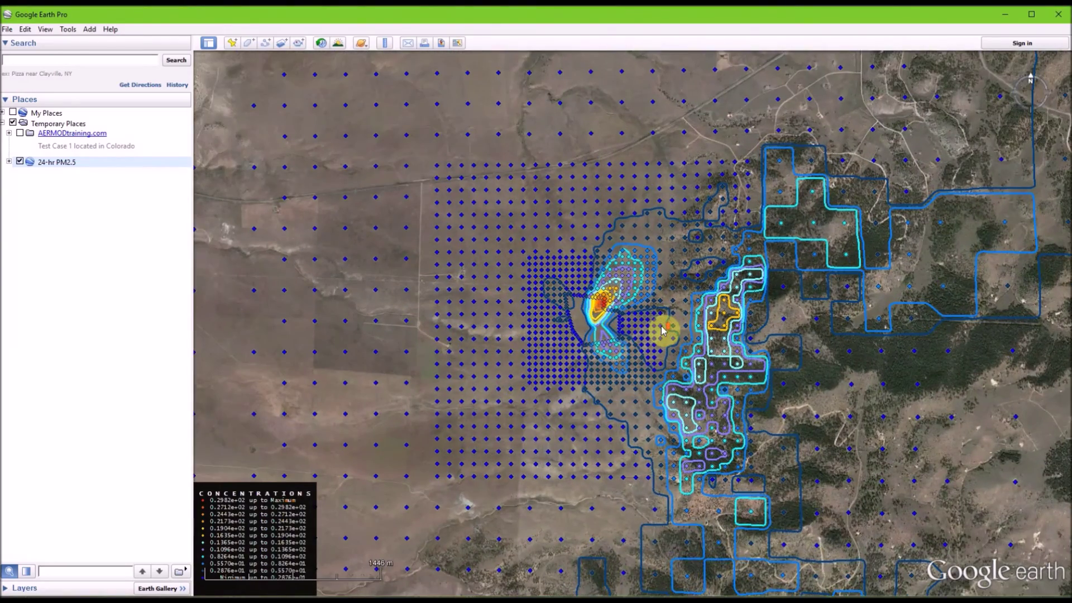
scroll(663, 330, "up", 2)
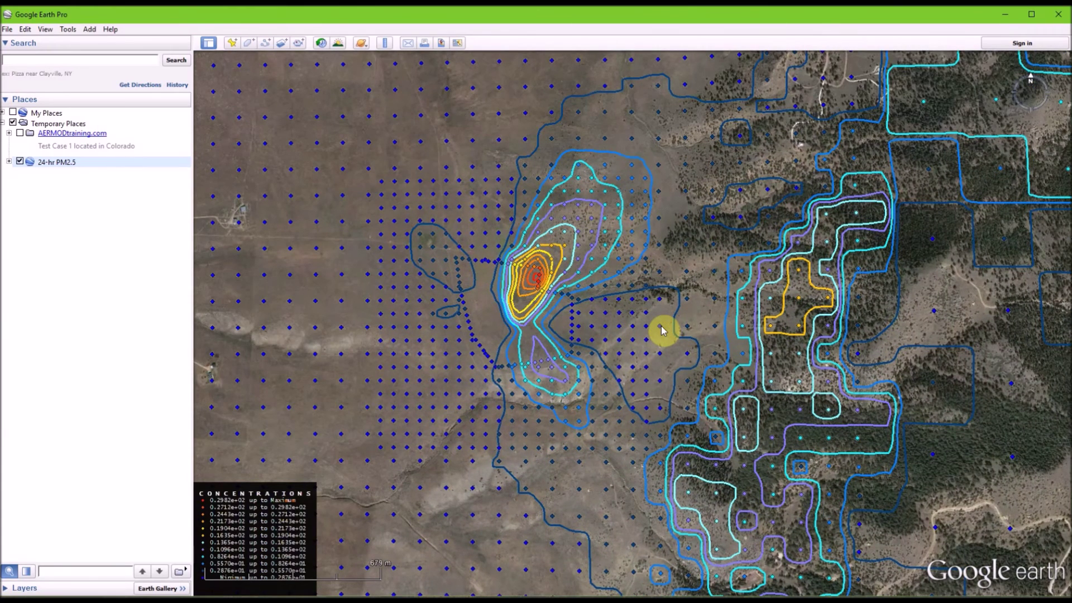
Turn on the AERMODtraining.com layer and zoom closer to the peak contours.
left_click(19, 134)
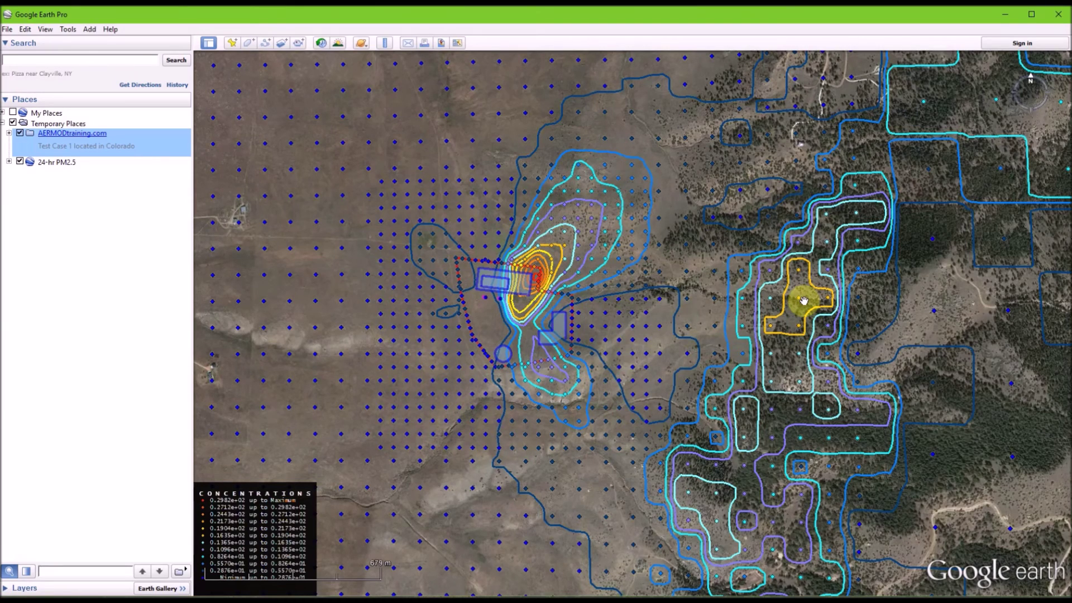
scroll(516, 272, "up", 1)
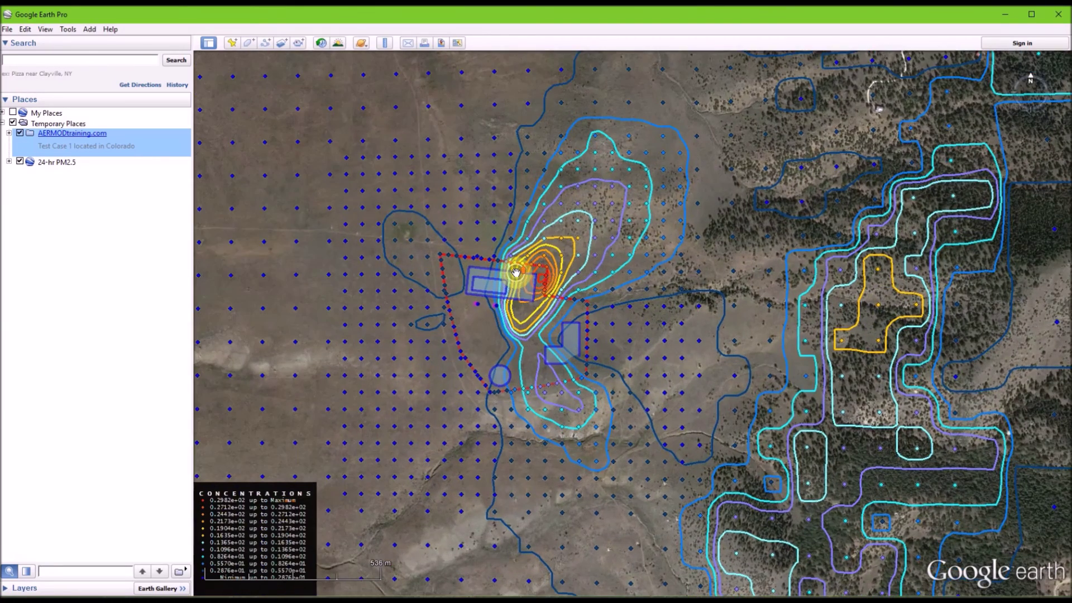
scroll(516, 272, "up", 1)
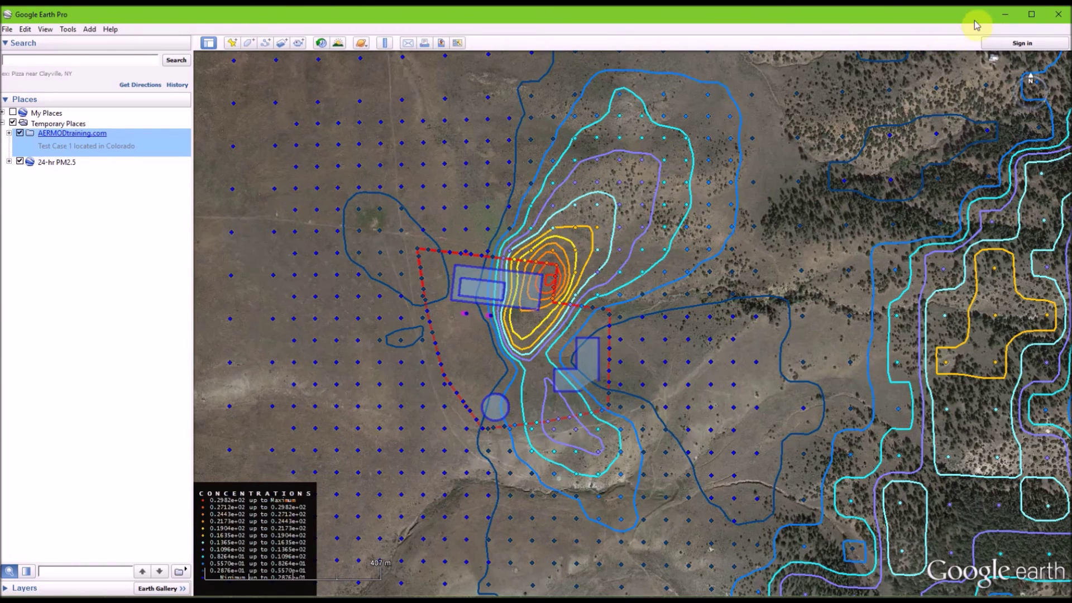
Minimize Google Earth, run del AERPLOT.INP, then execute RUN_AERPLOT.bat in Command Prompt.
left_click(1001, 15)
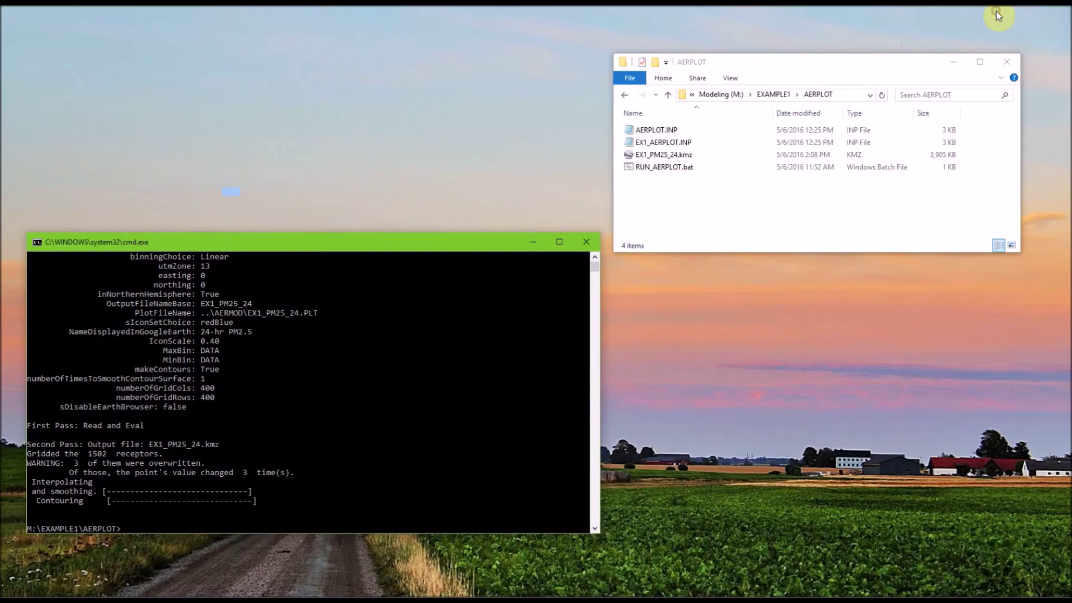
left_click(475, 409)
type("del AERPL")
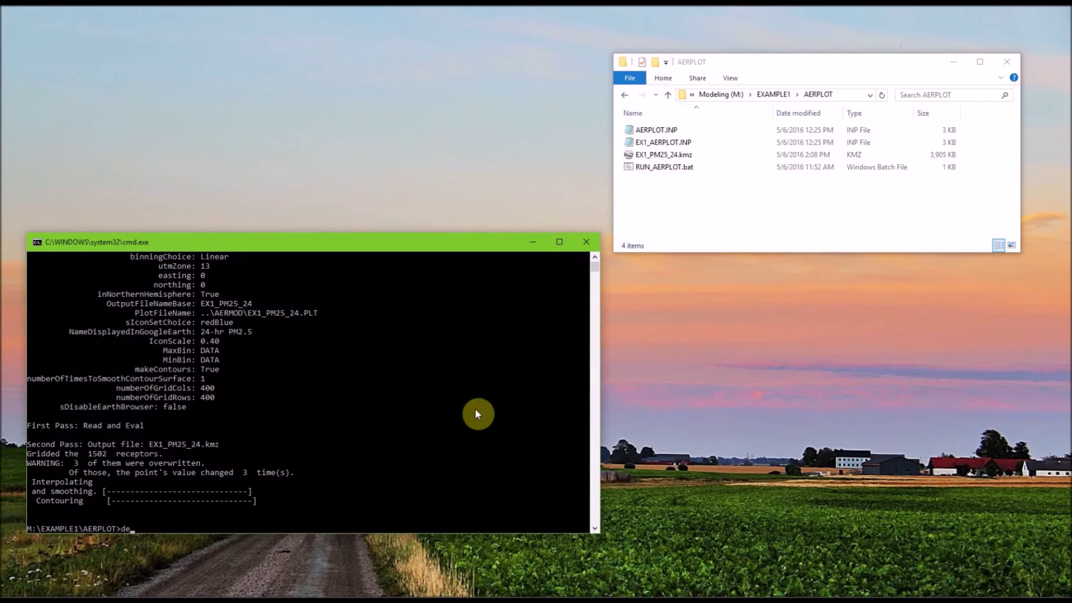
type("OT.INP")
key("Return")
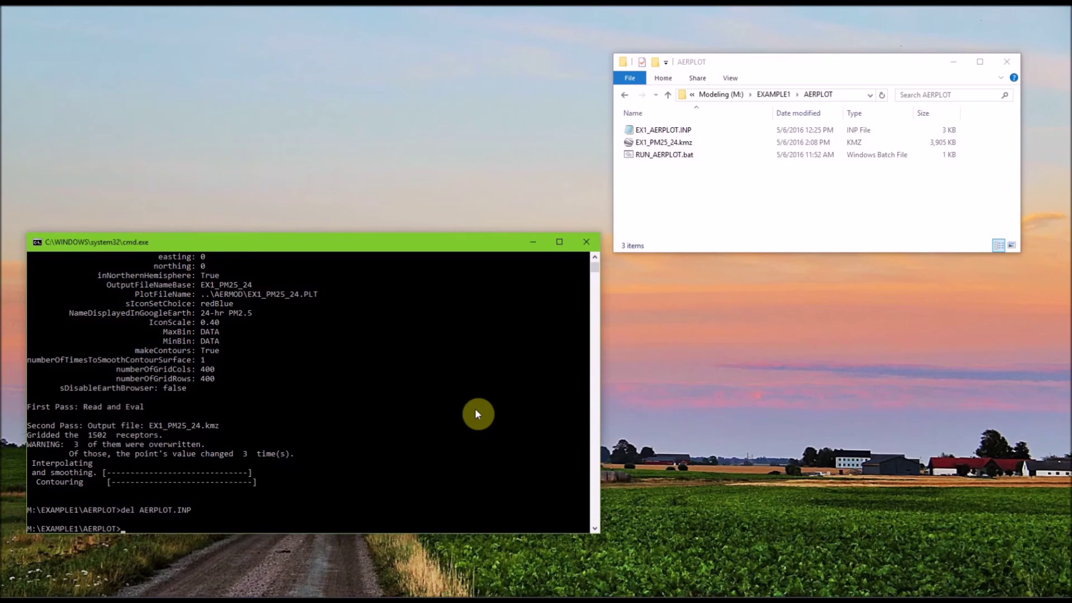
type("RUN_AERPLOT.bat")
key("Return")
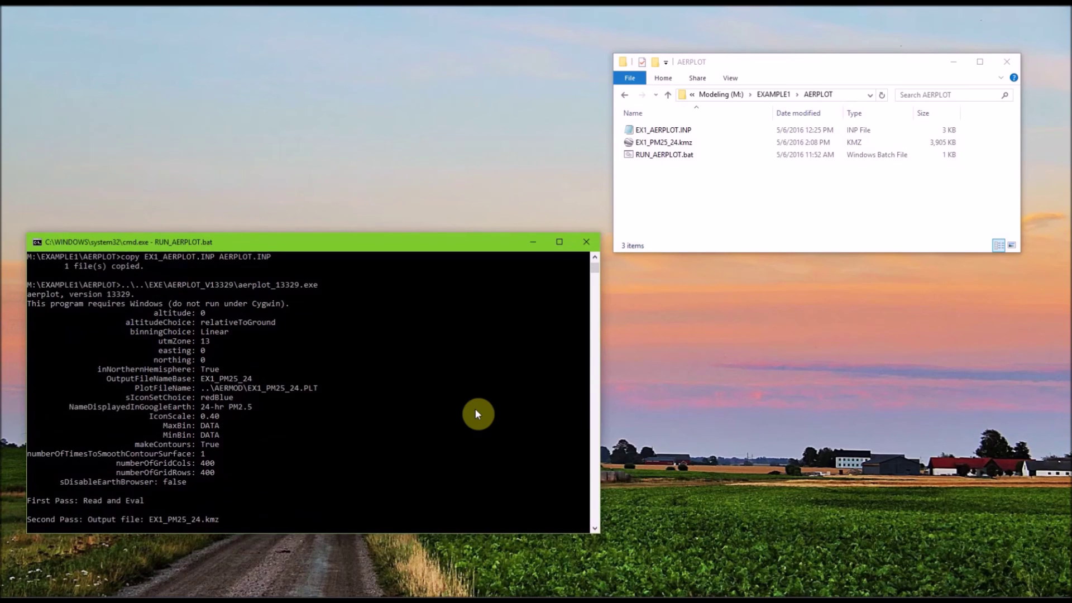